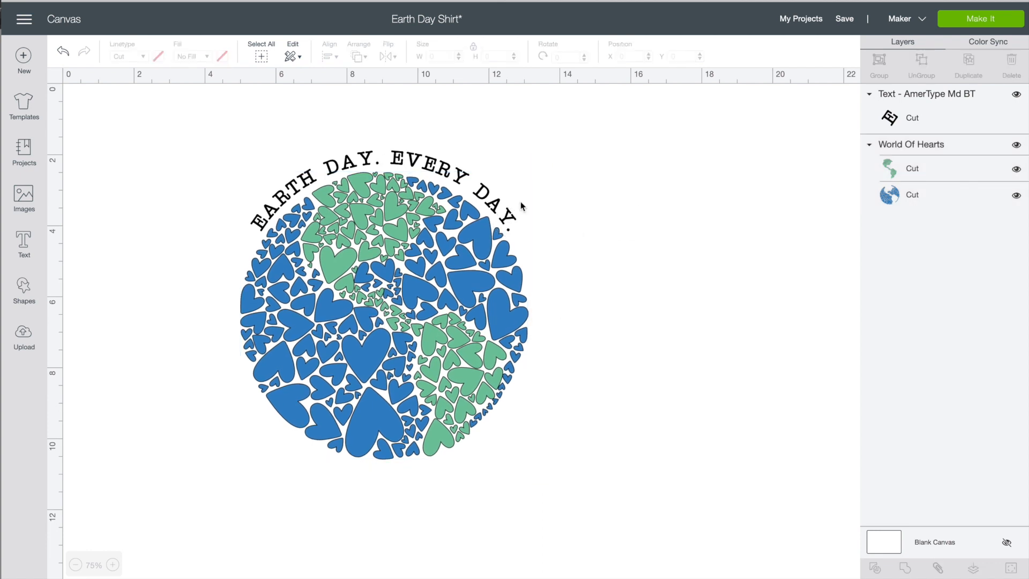
# - Copy the curved text to below the globe, change it to "THERE IS NO PLANET B." and reverse its curve to a diameter of about -7.9
pyautogui.moveTo(455, 214); pyautogui.dragTo(431, 483)
pyautogui.click(432, 487)
pyautogui.doubleClick(432, 480)
pyautogui.write('THERE IS NO PLANET B.')
pyautogui.click(500, 89)
pyautogui.moveTo(475, 127); pyautogui.dragTo(436, 128)
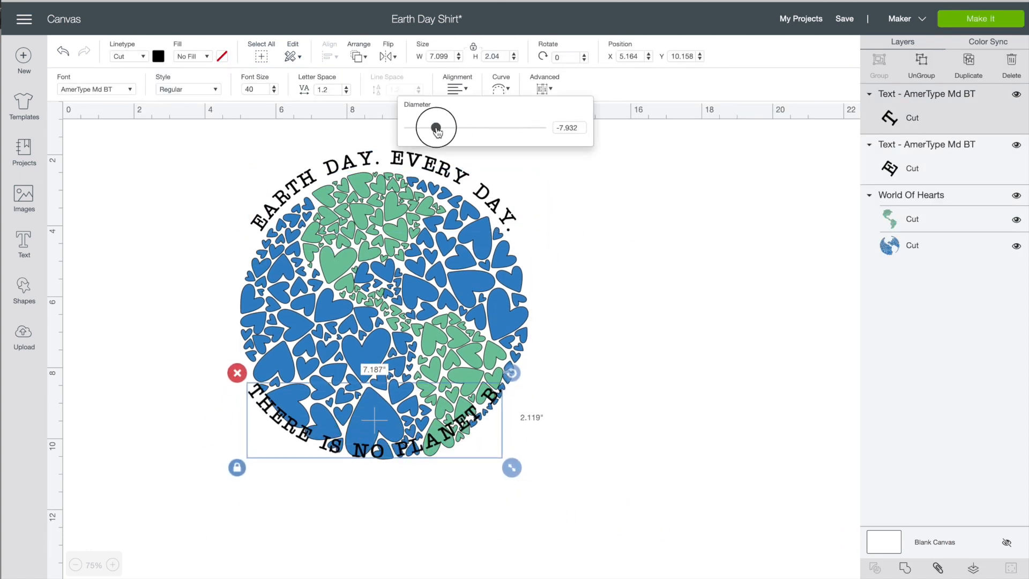
# - Position the "THERE IS NO PLANET B." text along the globe's lower edge and fine-tune its curve
pyautogui.click(263, 403)
pyautogui.moveTo(259, 402); pyautogui.dragTo(272, 429)
pyautogui.click(500, 88)
pyautogui.moveTo(436, 128); pyautogui.dragTo(436, 128)
pyautogui.moveTo(474, 452); pyautogui.dragTo(473, 450)
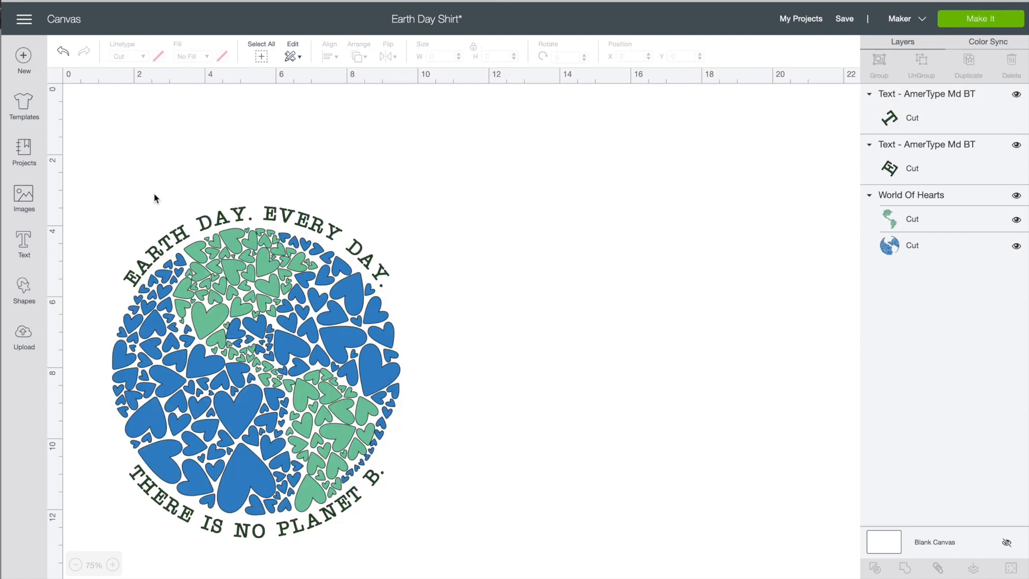
# - Add a circle, set its width to 0.75 inches and place it centered above the "EARTH DAY. EVERY DAY." text
pyautogui.click(23, 290)
pyautogui.click(123, 205)
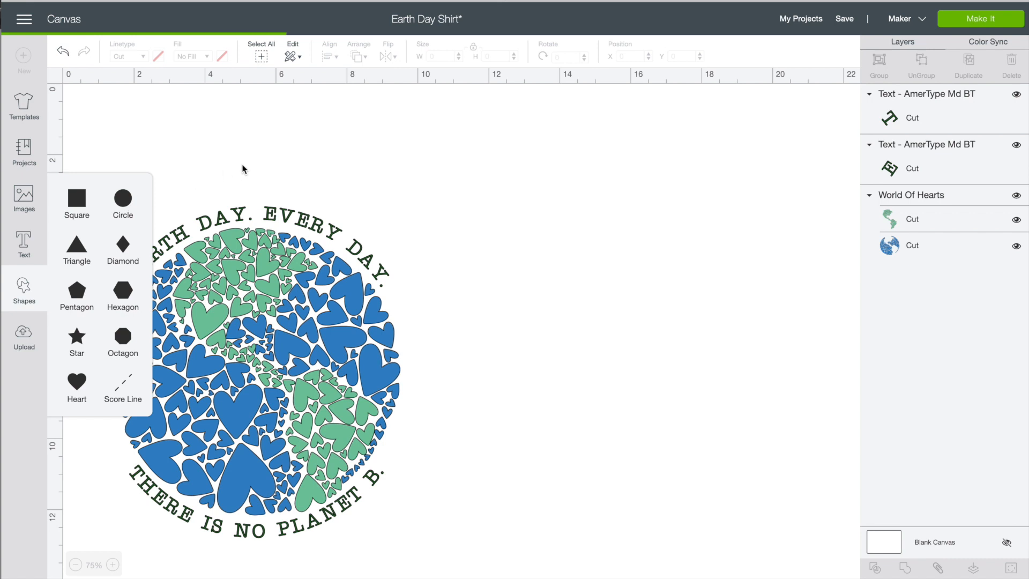
pyautogui.moveTo(256, 226); pyautogui.dragTo(288, 134)
pyautogui.doubleClick(448, 56)
pyautogui.press('BackSpace')
pyautogui.write('.75')
pyautogui.press('Return')
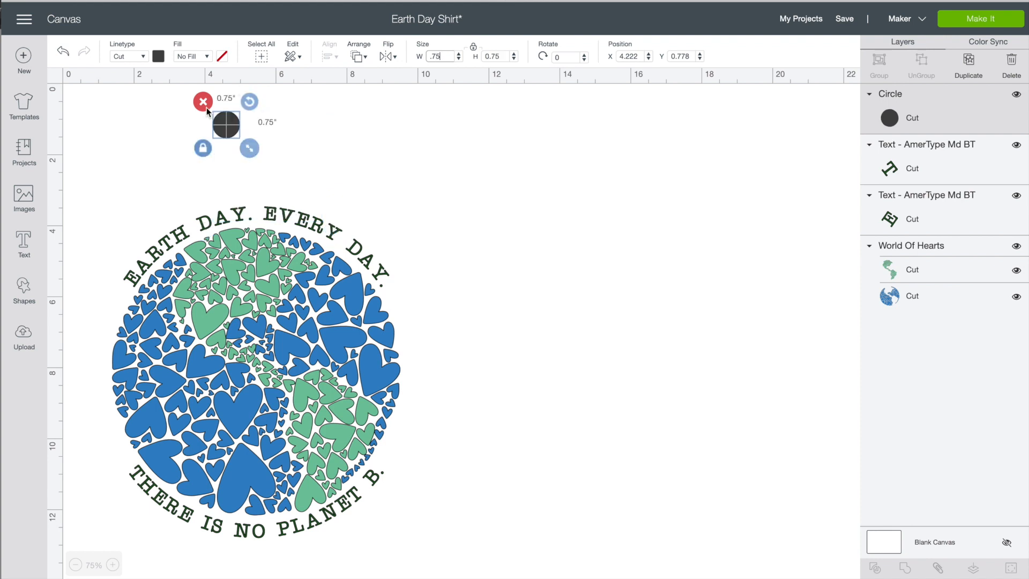
pyautogui.moveTo(230, 129); pyautogui.dragTo(262, 142)
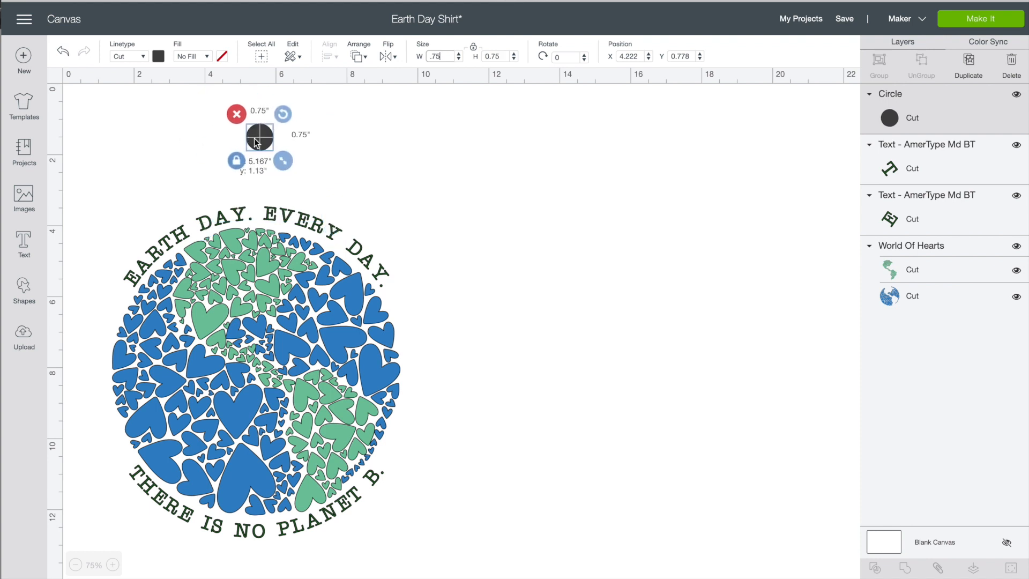
# - Add a square, shrink it to about 2 inches just below the small circle, and recolor it light gray
pyautogui.click(24, 287)
pyautogui.click(82, 208)
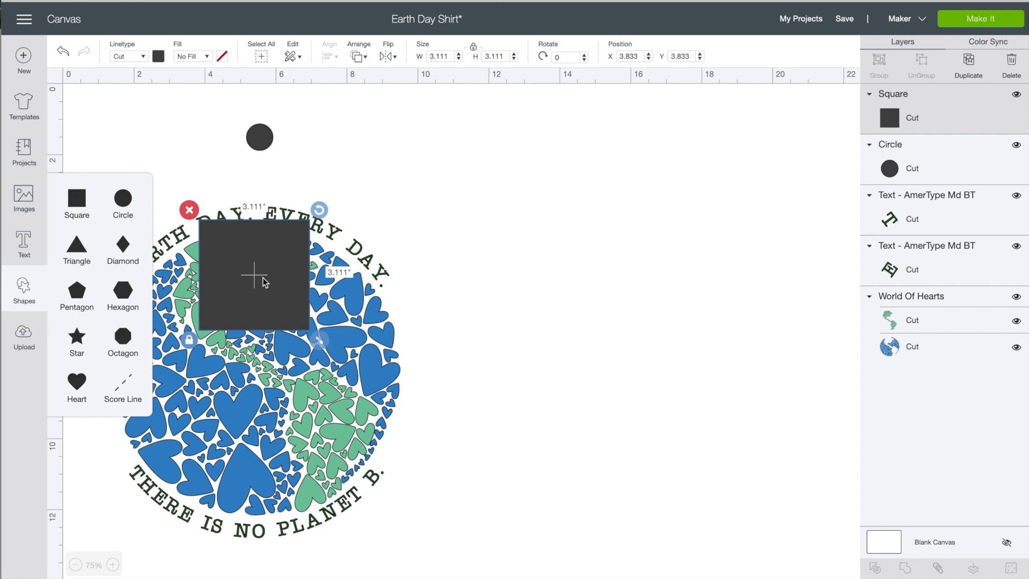
pyautogui.moveTo(319, 340); pyautogui.dragTo(289, 191)
pyautogui.moveTo(266, 131); pyautogui.dragTo(267, 118)
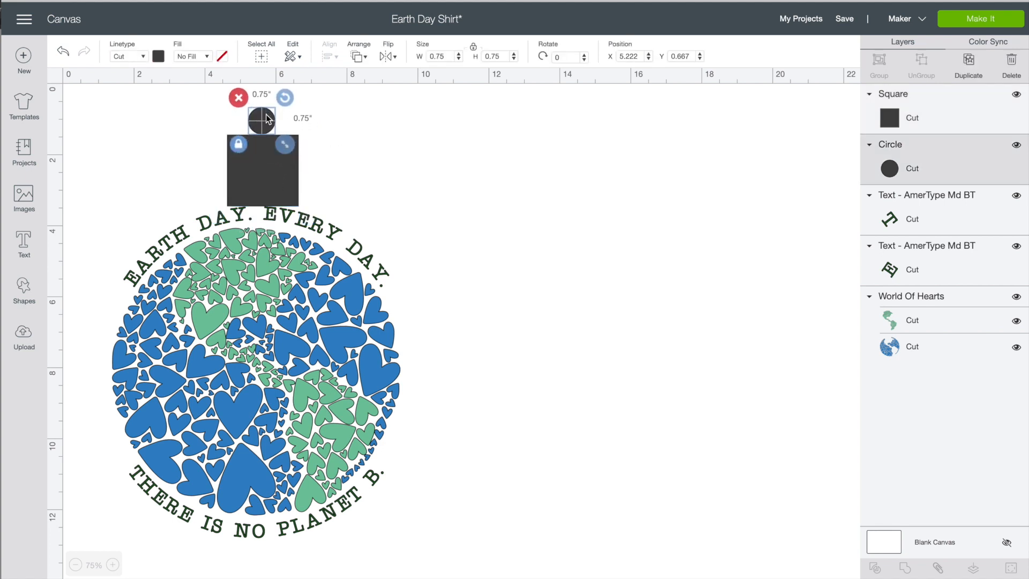
pyautogui.click(284, 192)
pyautogui.click(158, 57)
pyautogui.click(206, 124)
# - Stretch the gray square into a backing rectangle of about 8.7 × 12.5 inches and place it behind the whole design
pyautogui.moveTo(248, 176); pyautogui.dragTo(117, 140)
pyautogui.moveTo(167, 179); pyautogui.dragTo(433, 558)
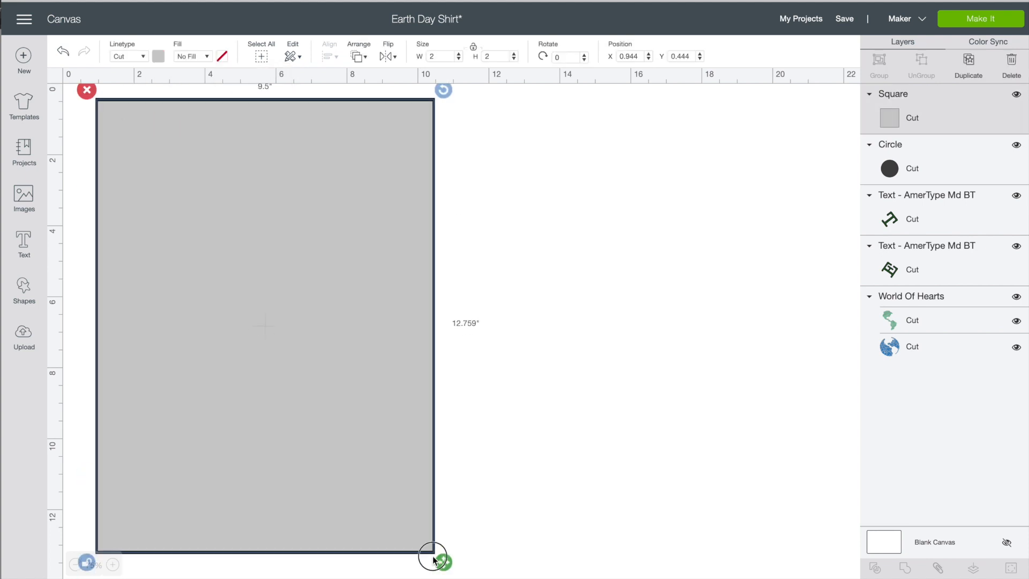
pyautogui.moveTo(433, 558); pyautogui.dragTo(426, 552)
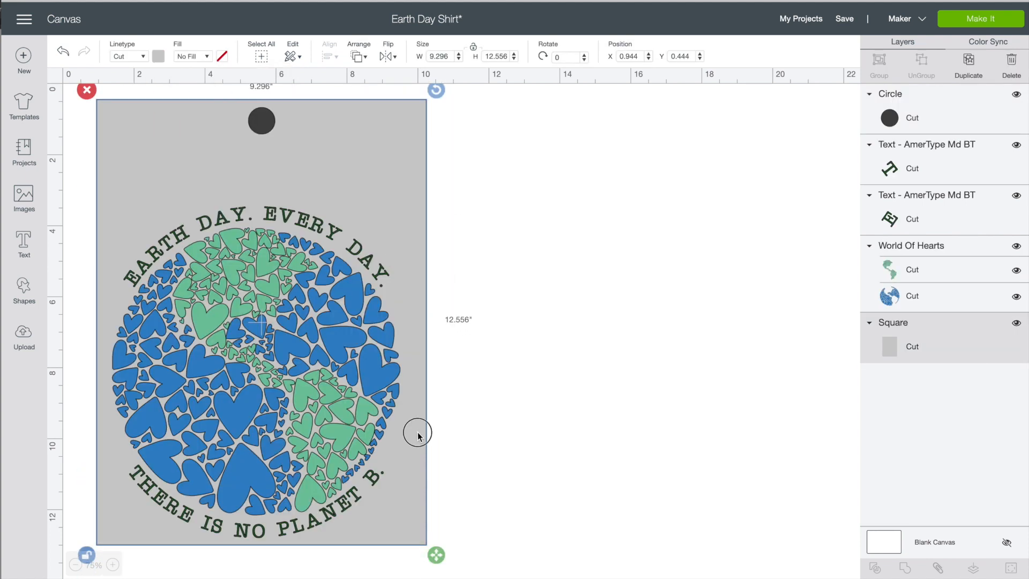
pyautogui.moveTo(418, 435); pyautogui.dragTo(425, 437)
pyautogui.moveTo(443, 560); pyautogui.dragTo(421, 559)
pyautogui.click(437, 158)
# - Center the circle, both texts and the globe horizontally on the gray rectangle
pyautogui.moveTo(444, 98); pyautogui.dragTo(58, 547)
pyautogui.click(329, 56)
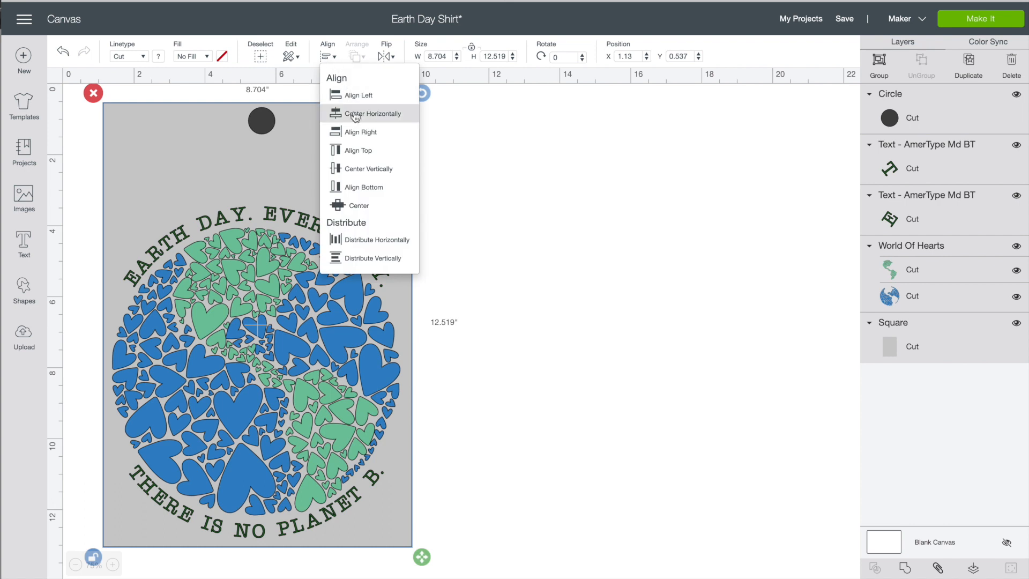
pyautogui.click(355, 113)
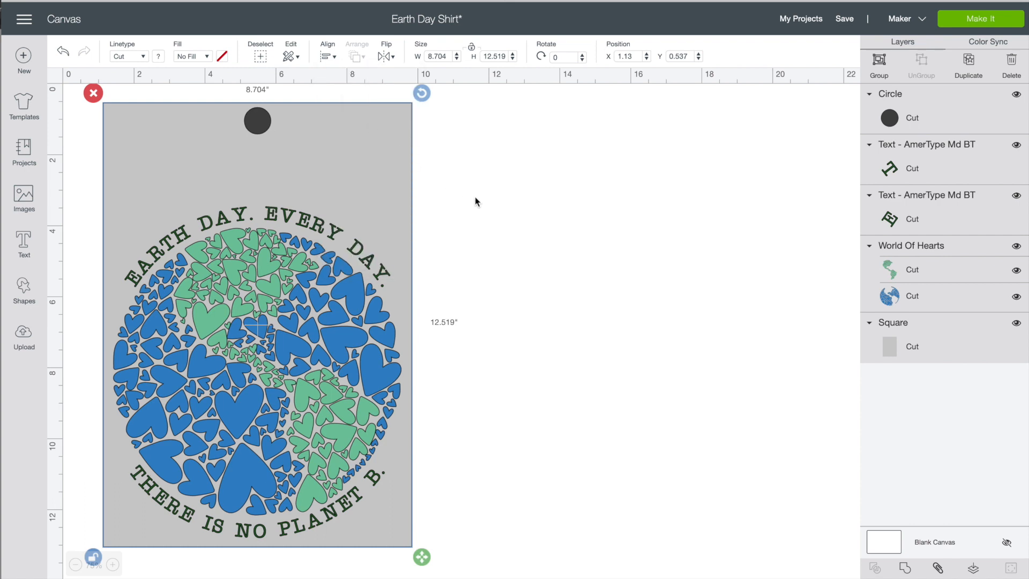
pyautogui.click(475, 201)
# - Duplicate the complete design with its gray rectangle and place the copy beside the original
pyautogui.moveTo(435, 105); pyautogui.dragTo(131, 558)
pyautogui.click(968, 73)
pyautogui.moveTo(409, 195); pyautogui.dragTo(620, 189)
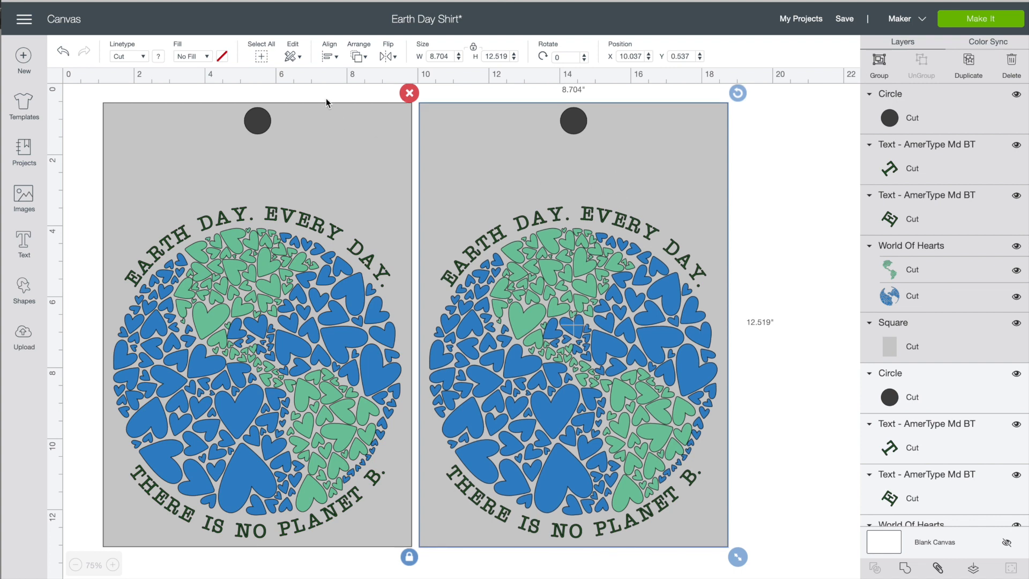
# - Hide the blue hearts layer in the original design and both curved text layers in the copy
pyautogui.click(299, 293)
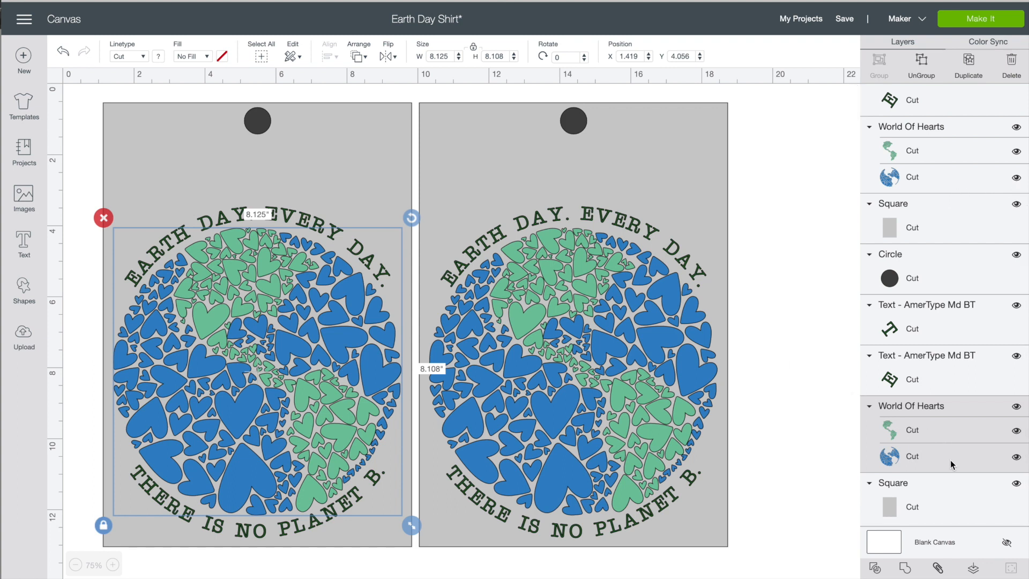
pyautogui.click(1017, 457)
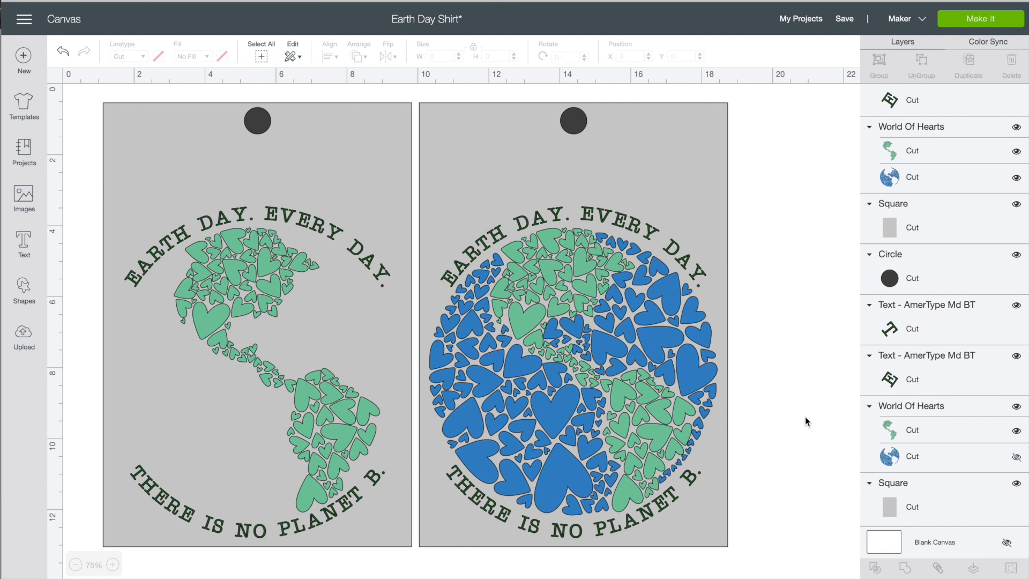
pyautogui.click(672, 356)
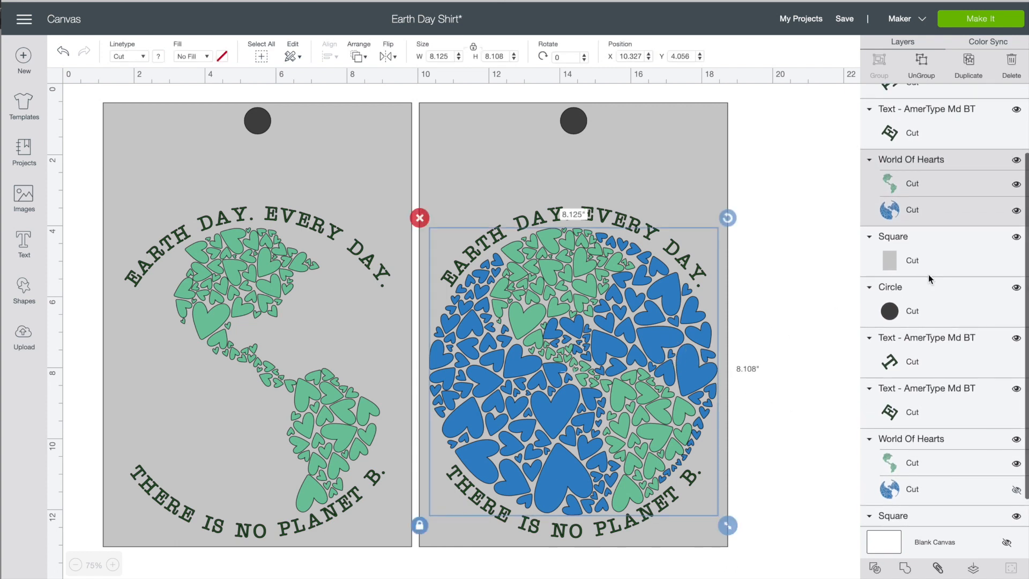
pyautogui.scroll(4, 937, 345)
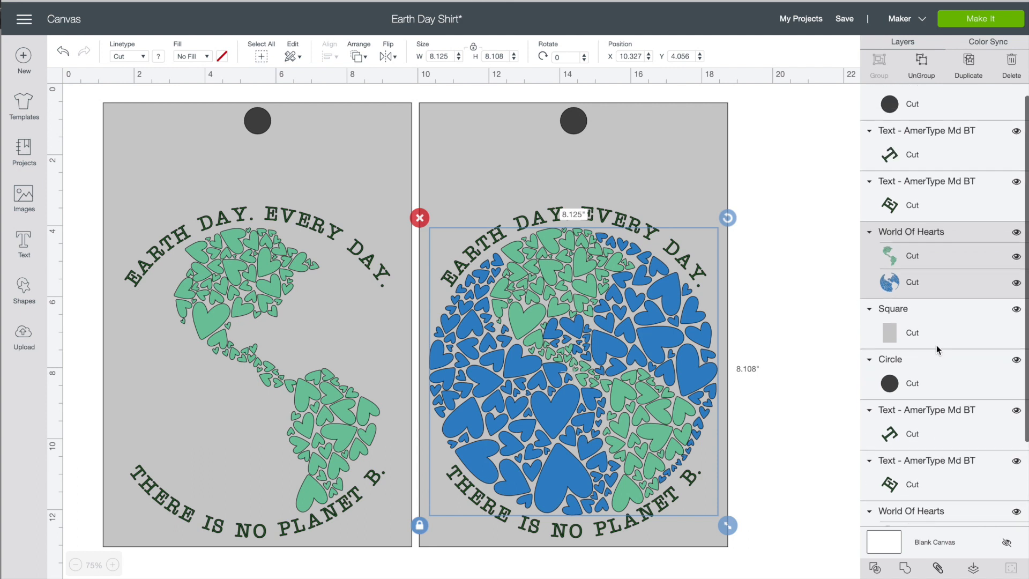
pyautogui.click(1016, 196)
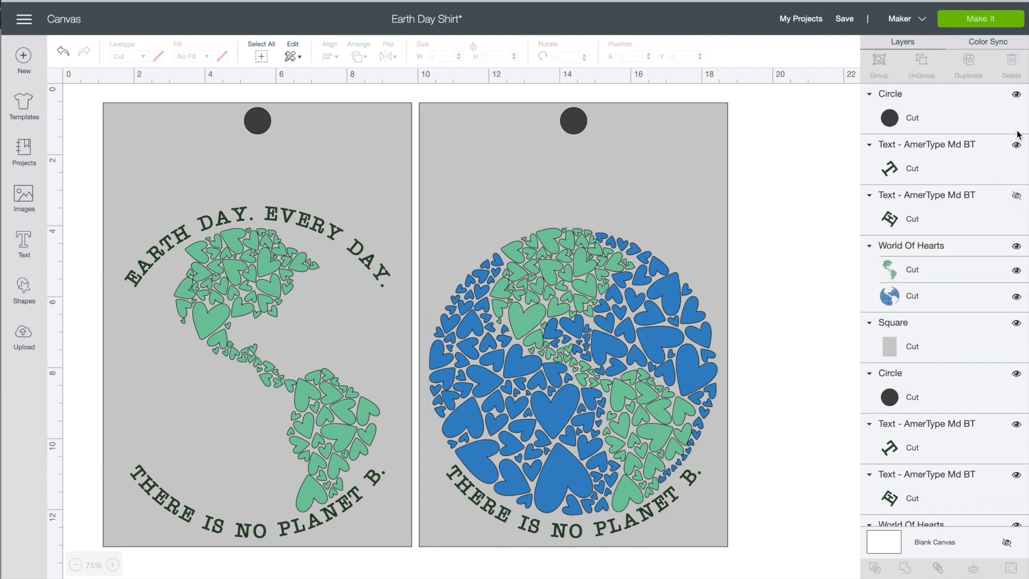
pyautogui.click(1018, 146)
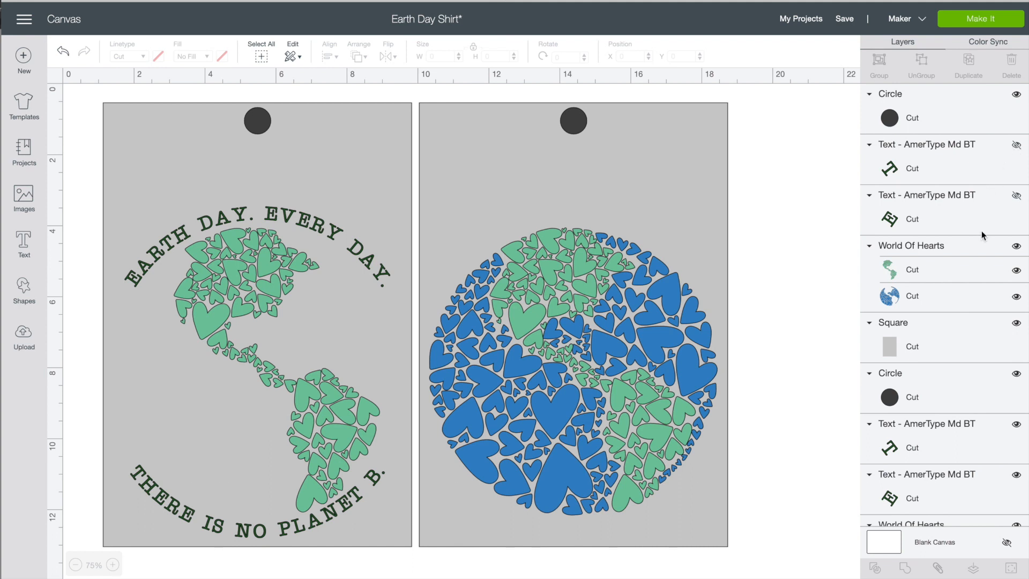
# - Hide all contours of the copy's green hearts except one heart near the top and one in lower South America
pyautogui.click(964, 266)
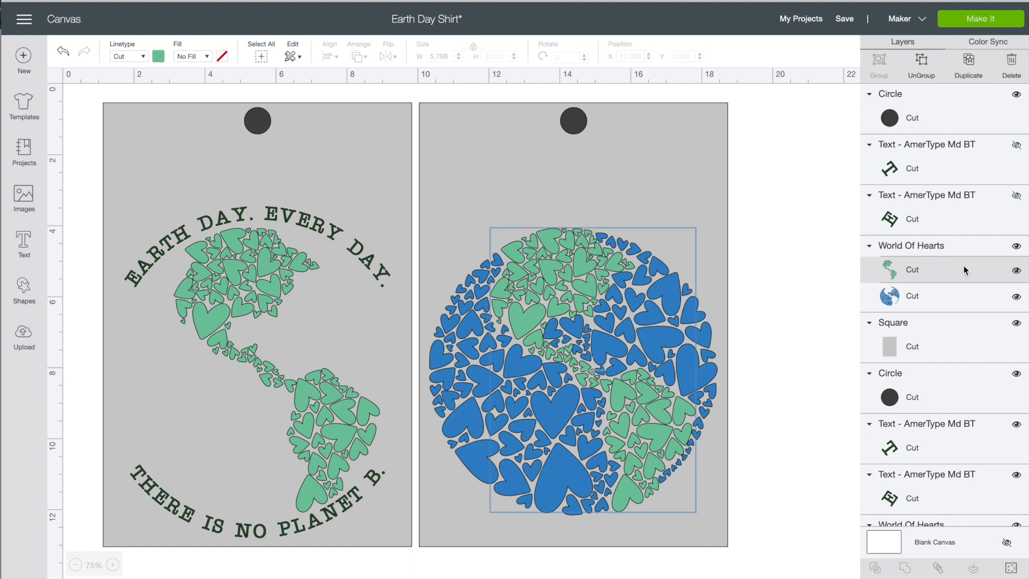
pyautogui.click(1010, 569)
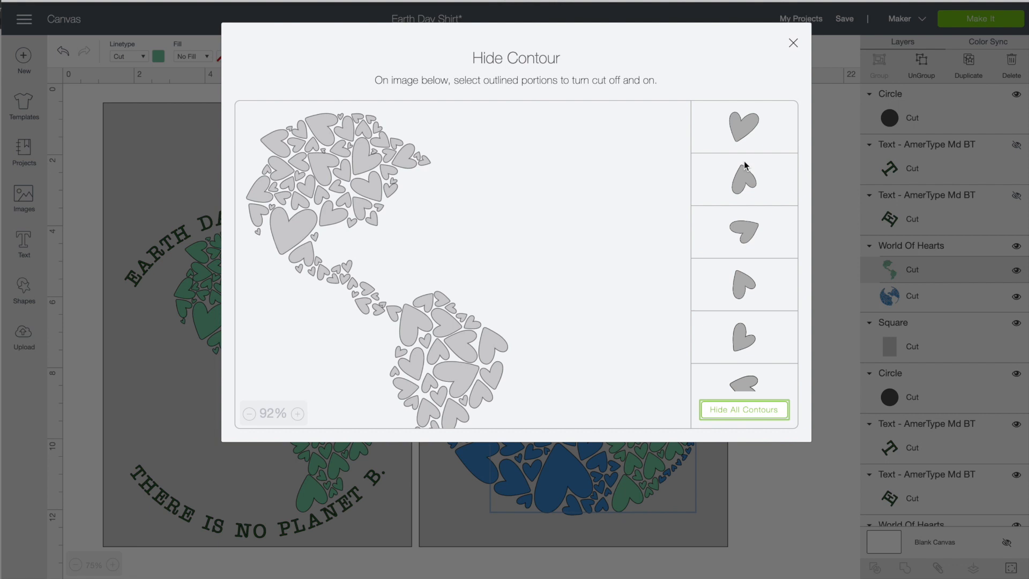
pyautogui.click(743, 409)
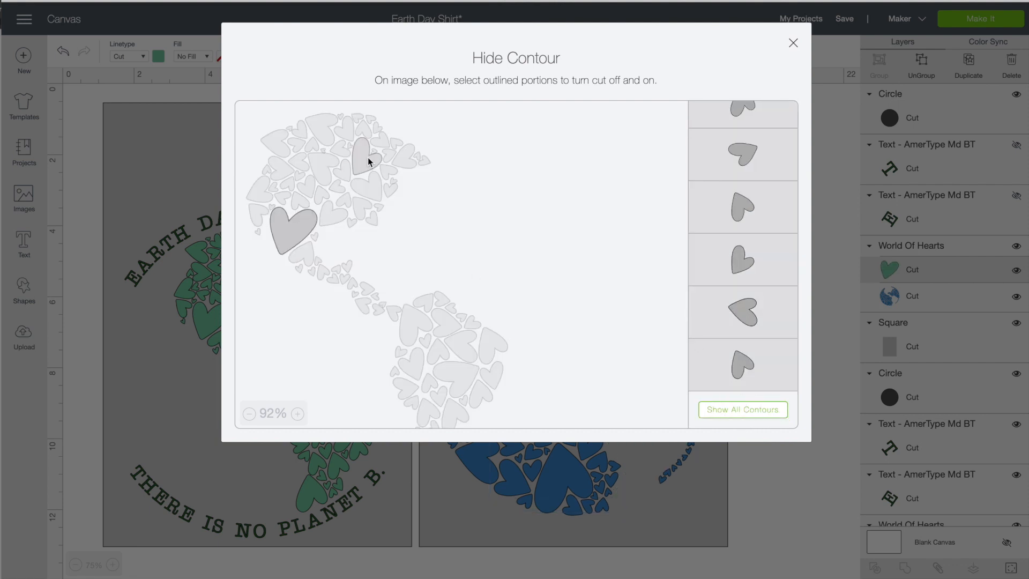
pyautogui.click(321, 121)
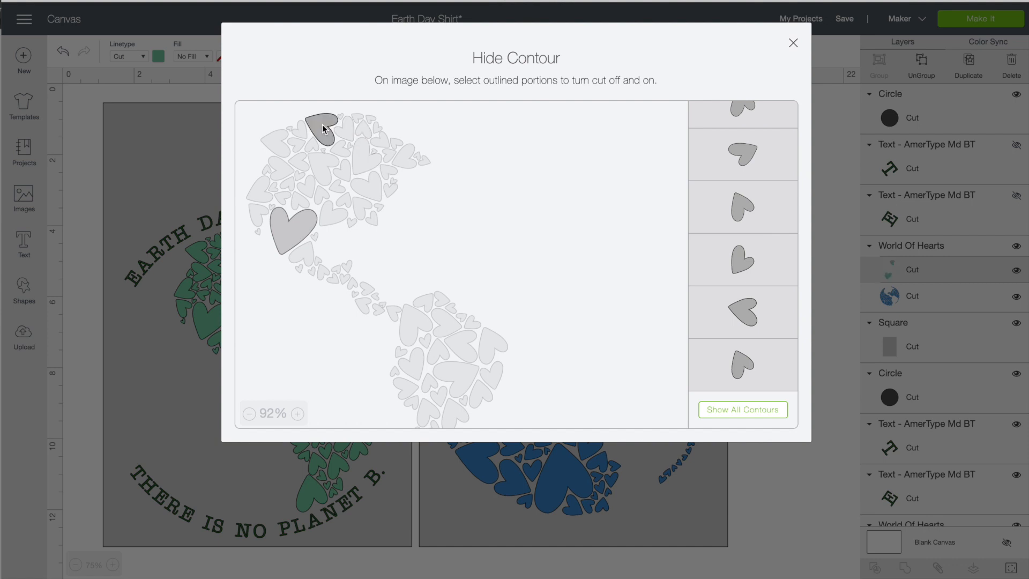
pyautogui.click(280, 226)
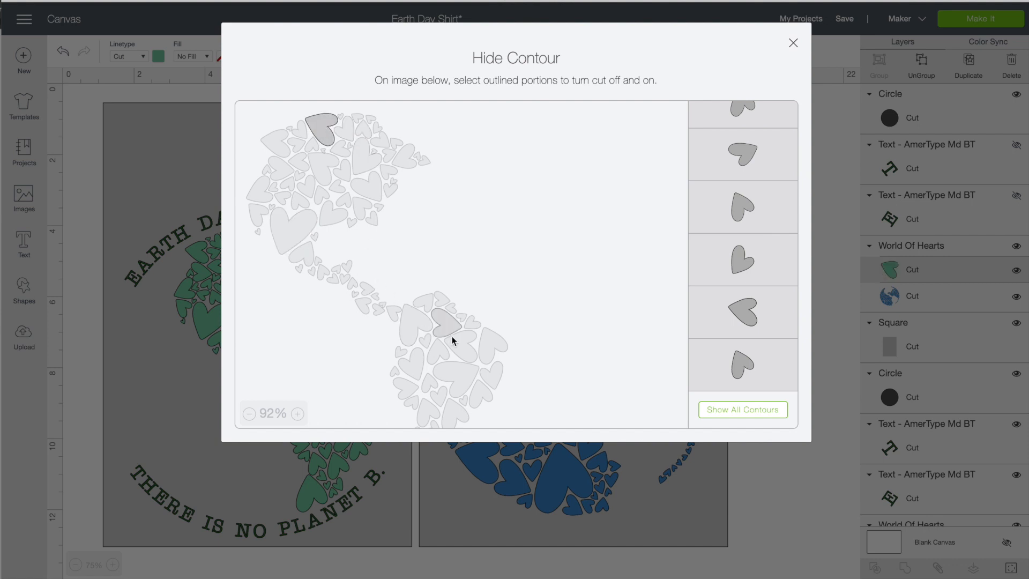
pyautogui.scroll(-2, 460, 344)
pyautogui.scroll(-1, 460, 343)
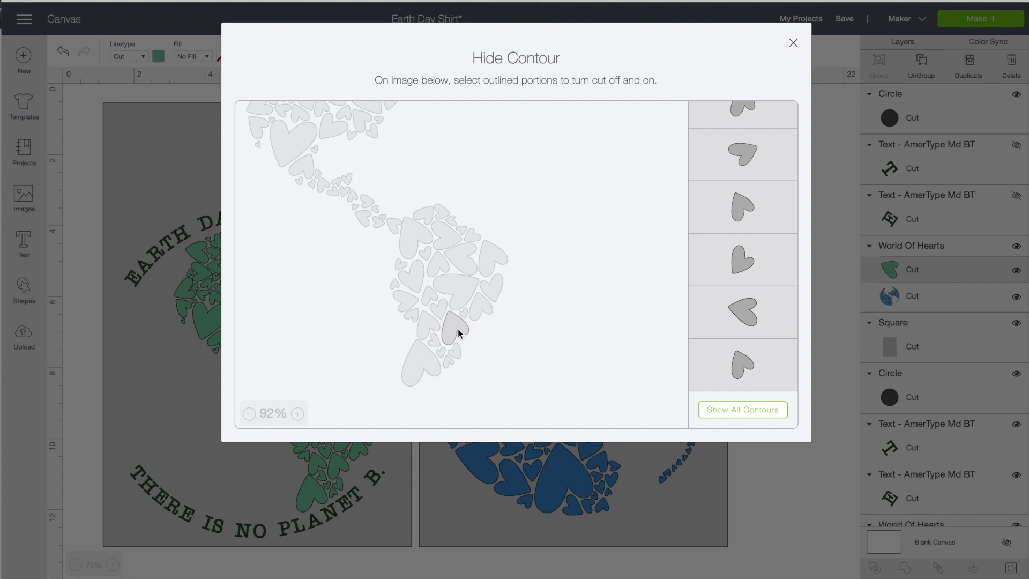
pyautogui.click(459, 331)
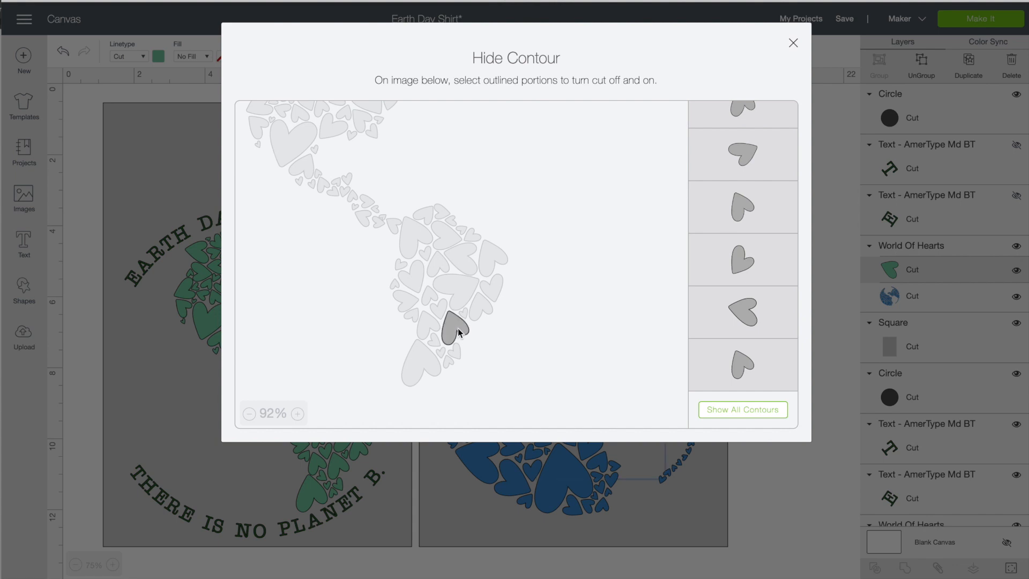
pyautogui.click(795, 44)
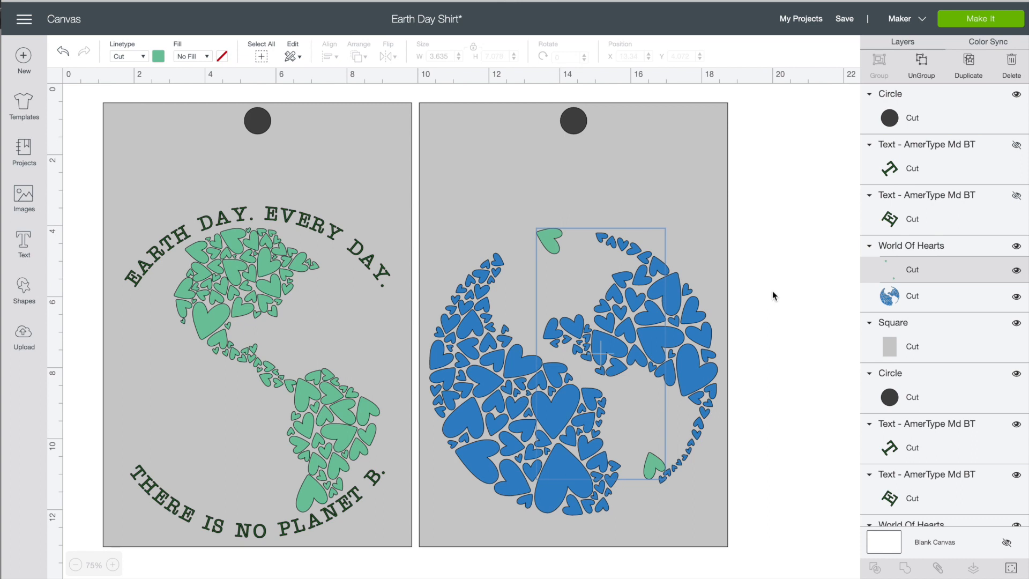
# - Hide the remaining lower green heart's contour in the copy and show a heart higher in South America instead
pyautogui.click(1014, 573)
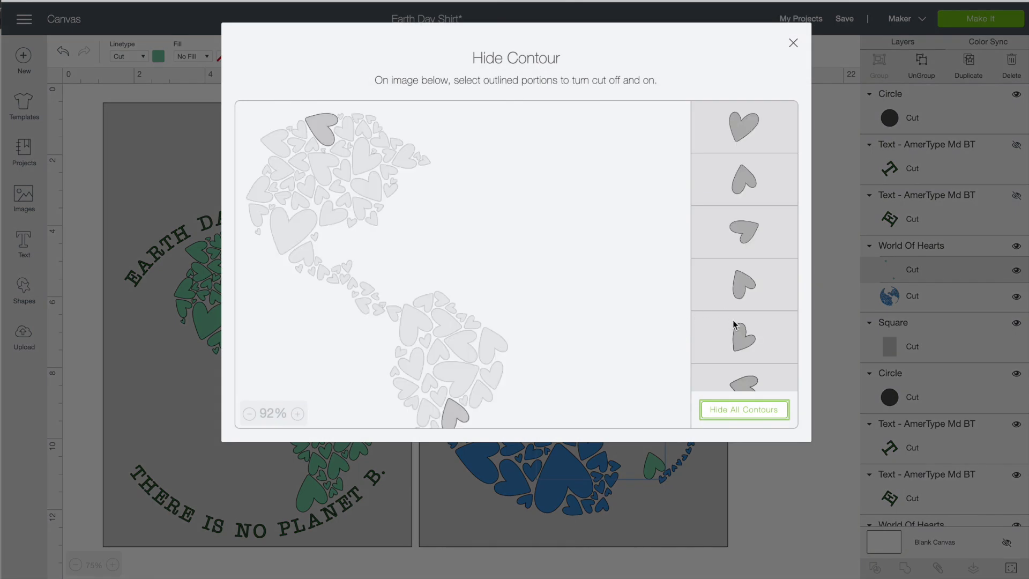
pyautogui.scroll(-2, 734, 325)
pyautogui.click(453, 414)
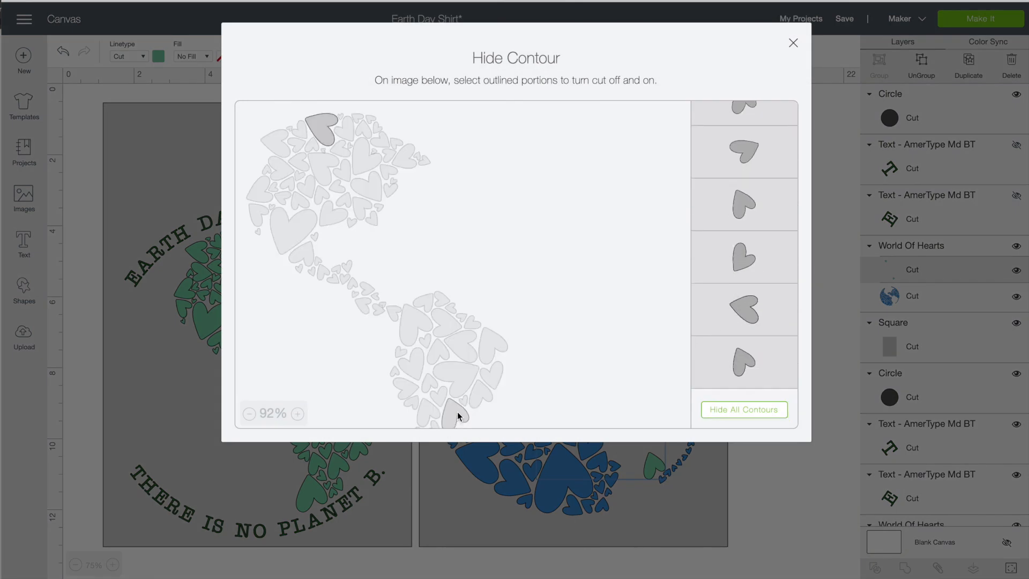
pyautogui.click(440, 355)
pyautogui.click(792, 43)
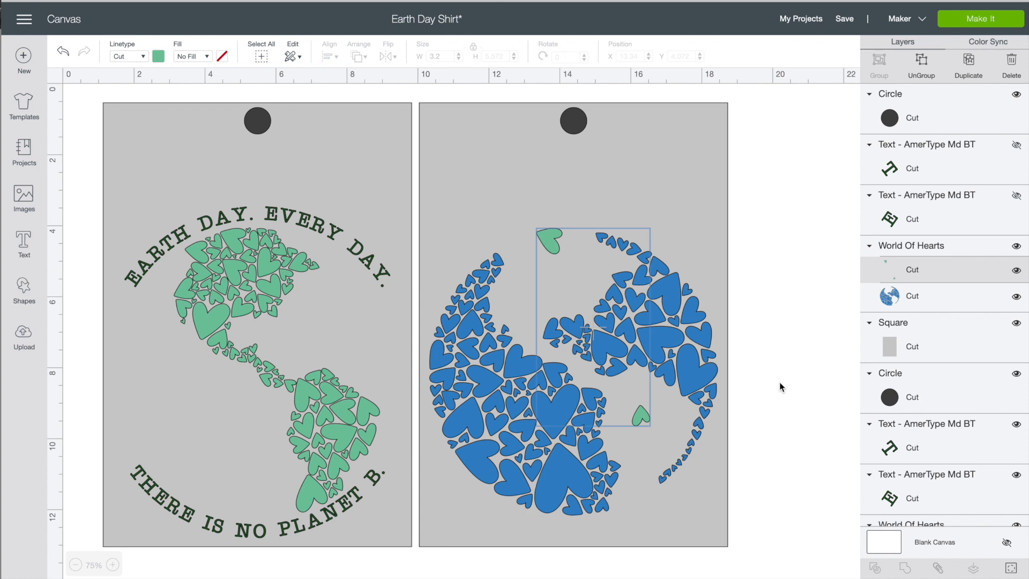
pyautogui.click(780, 386)
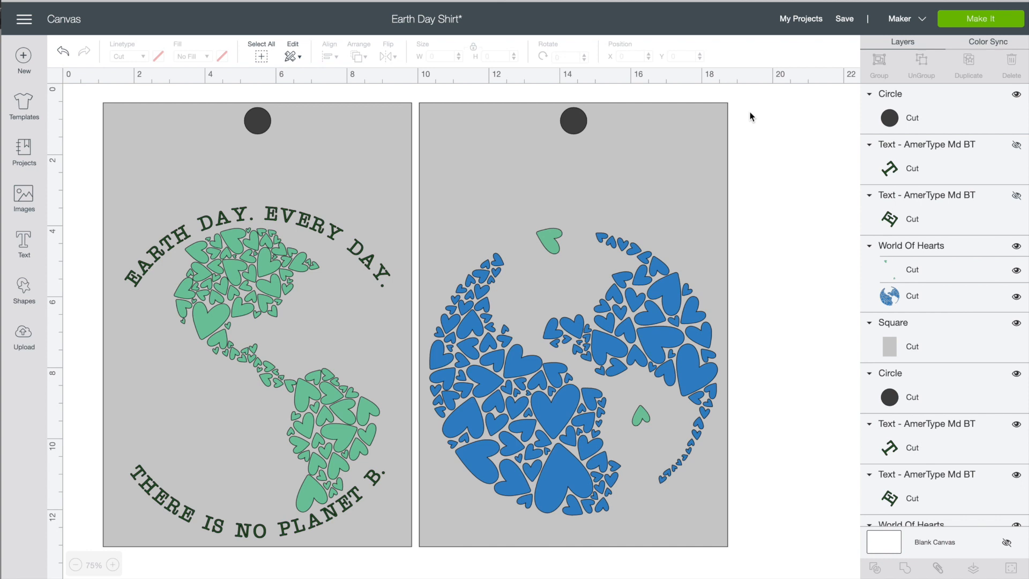
# - Attach the visible parts of the copied design to its gray rectangle, and do the same separately for the original design
pyautogui.moveTo(749, 102); pyautogui.dragTo(432, 555)
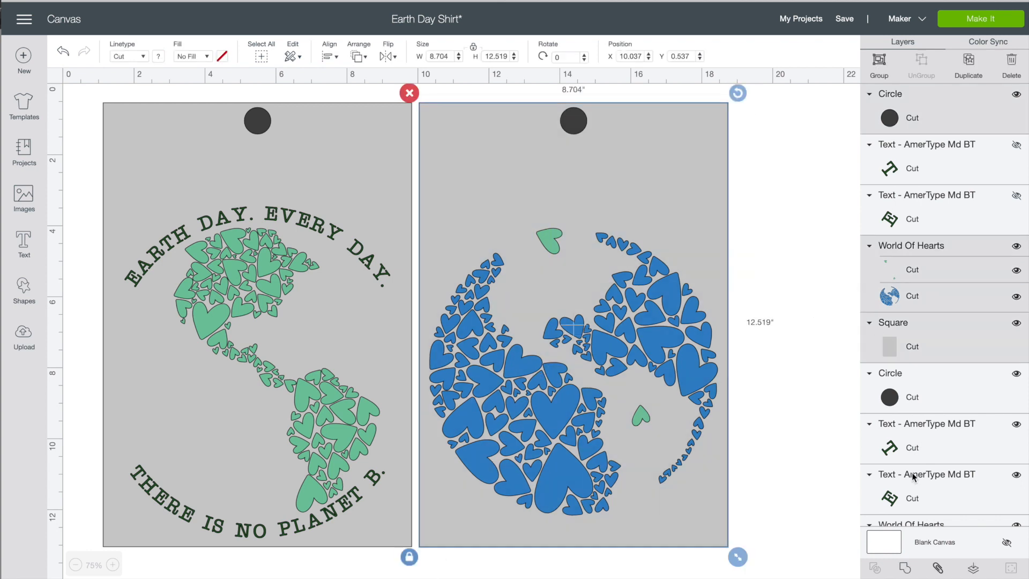
pyautogui.click(937, 570)
pyautogui.moveTo(413, 88); pyautogui.dragTo(89, 558)
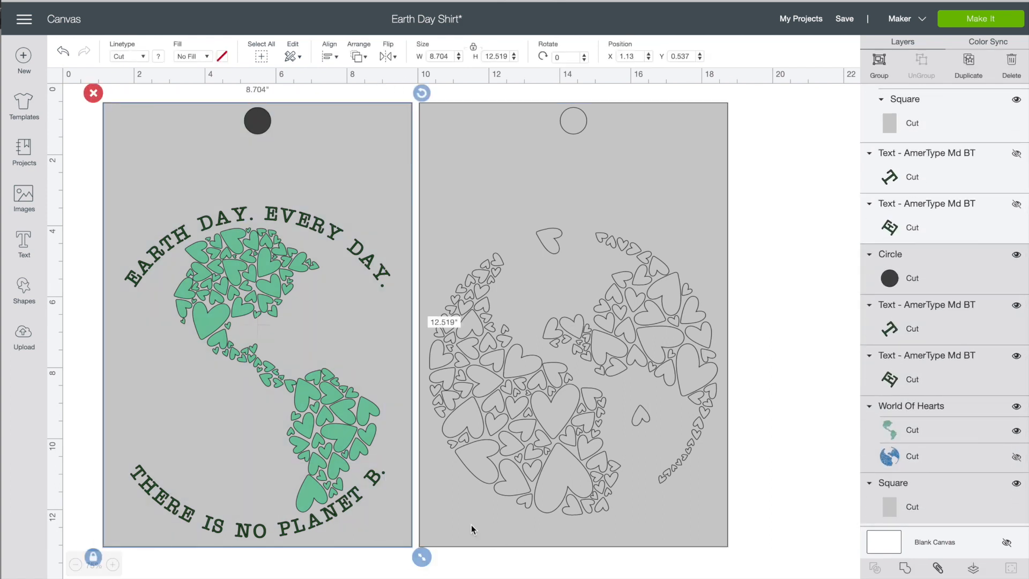
pyautogui.click(938, 569)
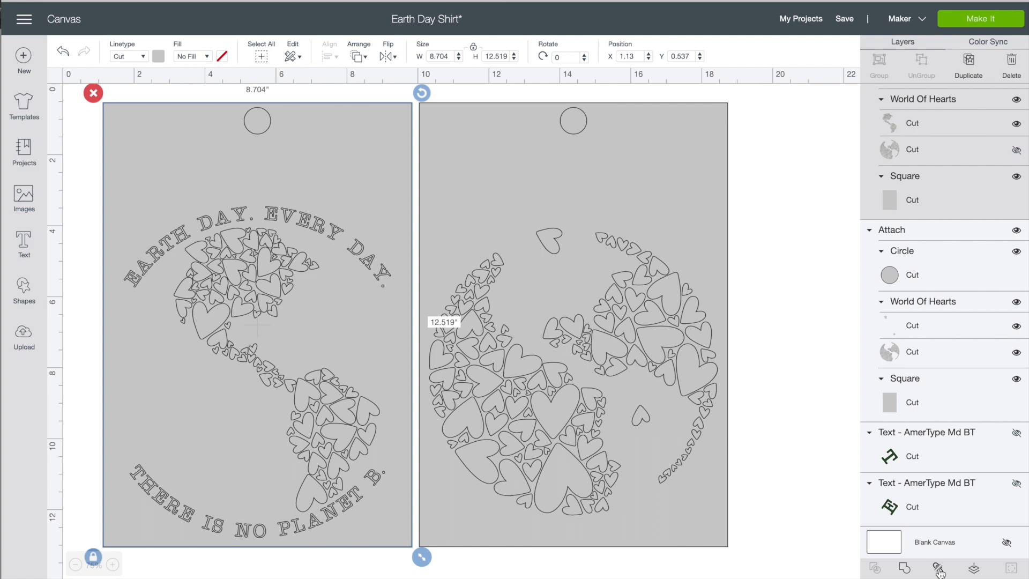
pyautogui.click(792, 410)
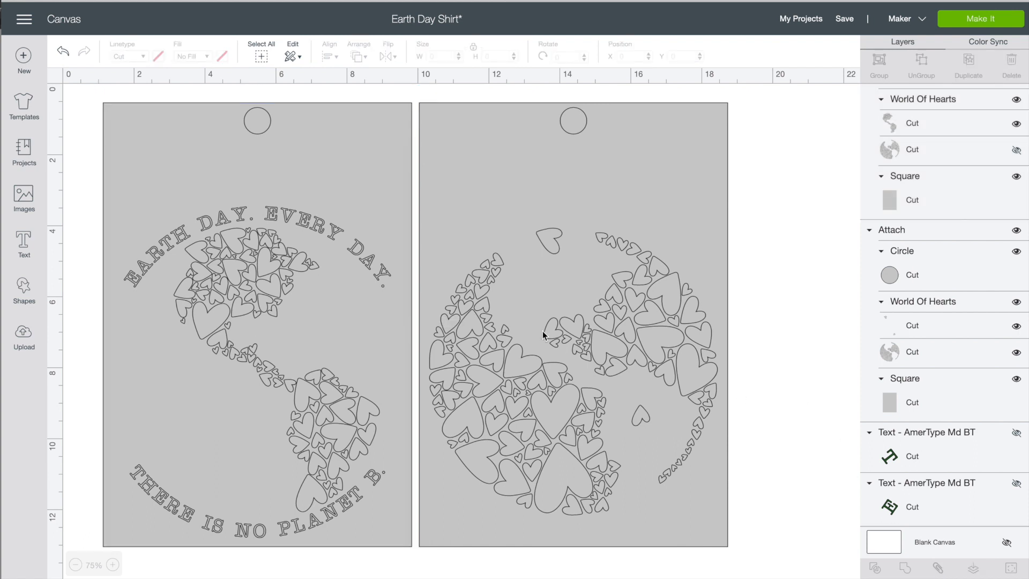
# - Send the project to mat preparation, accept the larger mat, and check the first stencil's layout on it
pyautogui.click(983, 21)
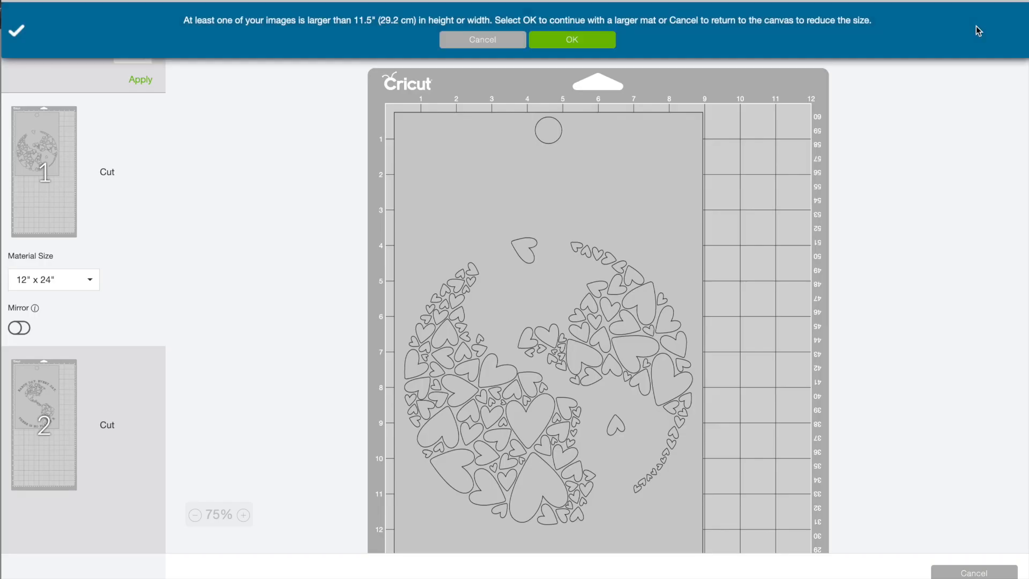
pyautogui.click(570, 39)
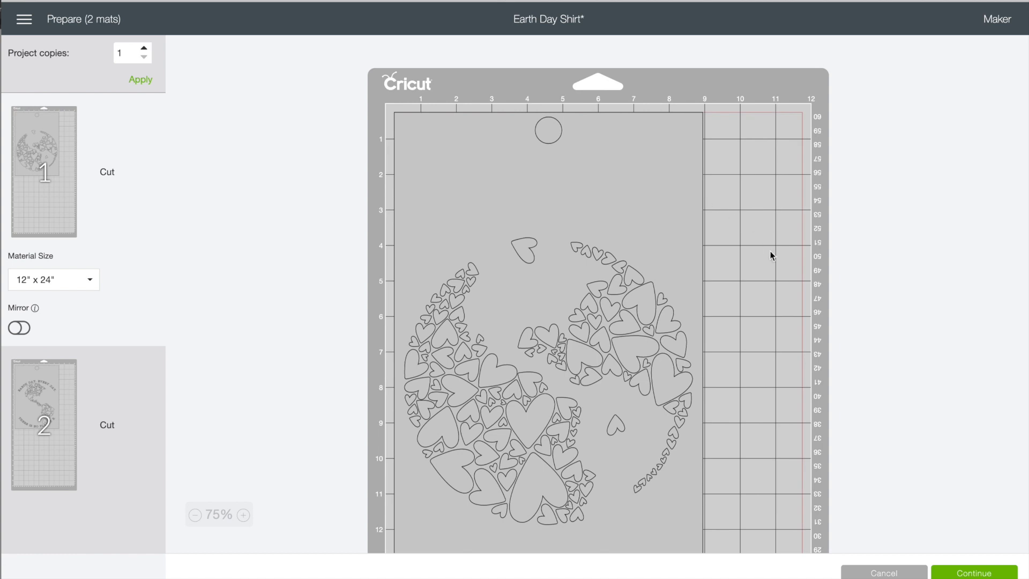
pyautogui.scroll(-5, 770, 251)
pyautogui.scroll(4, 770, 251)
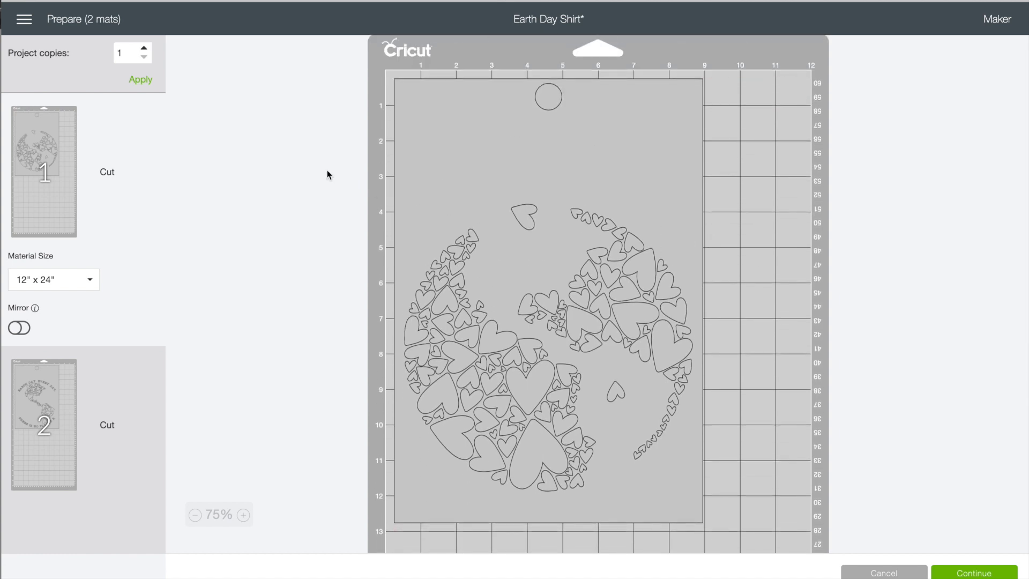